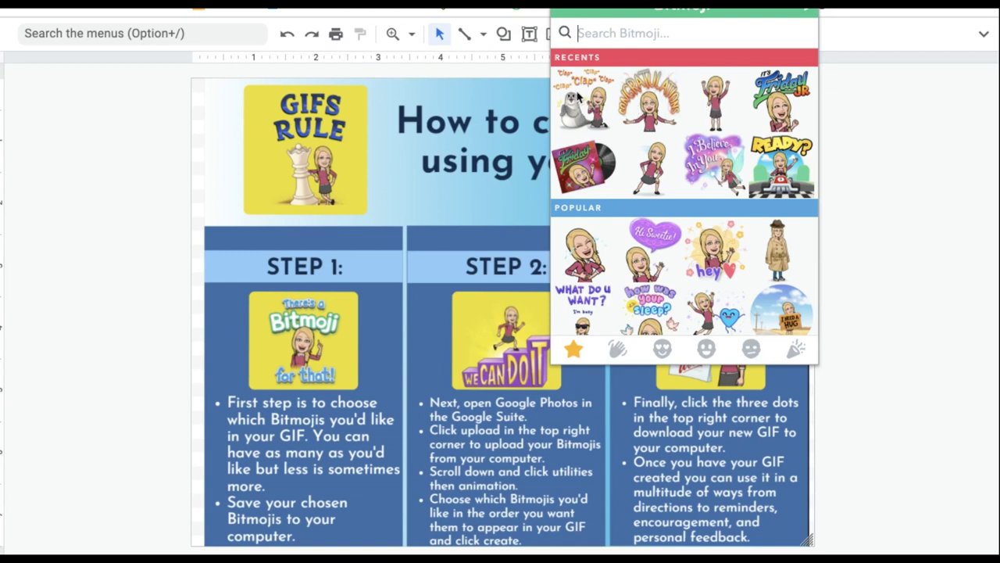
Save the seal Clap Bitmoji sticker to the computer as clap.png, then close the sticker library
{"action": "right_click", "coordinate": [578, 95]}
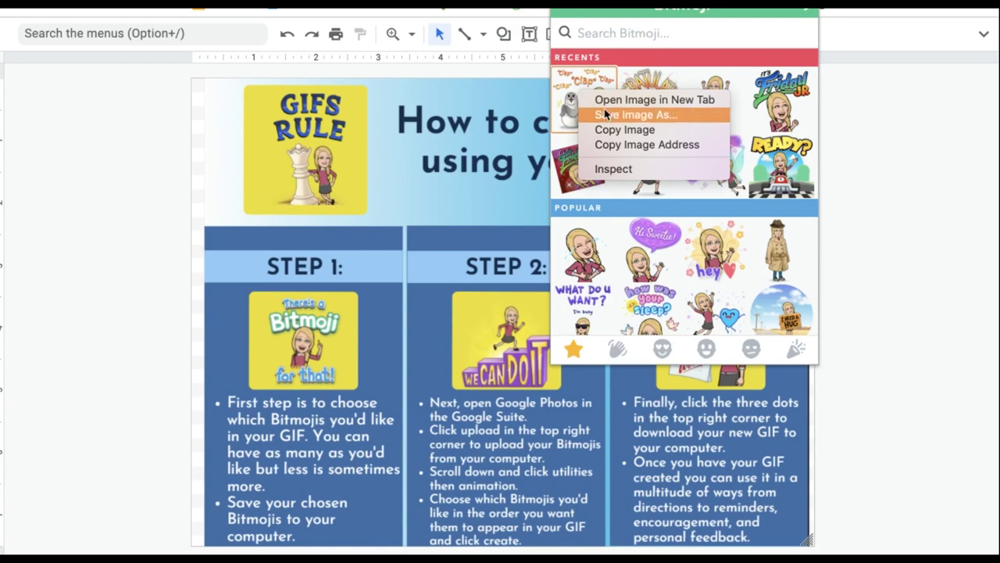
{"action": "left_click", "coordinate": [629, 114]}
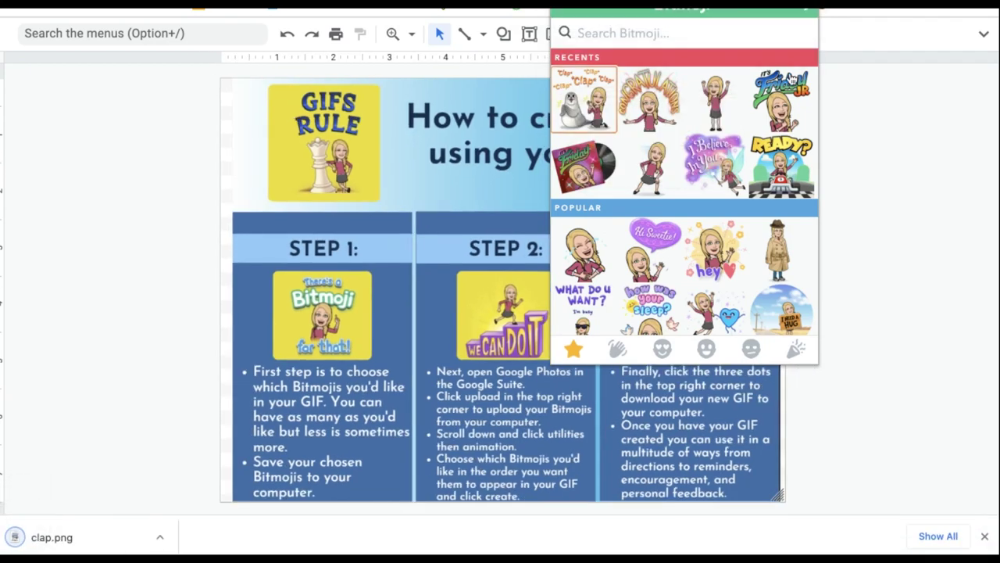
{"action": "left_click", "coordinate": [863, 140]}
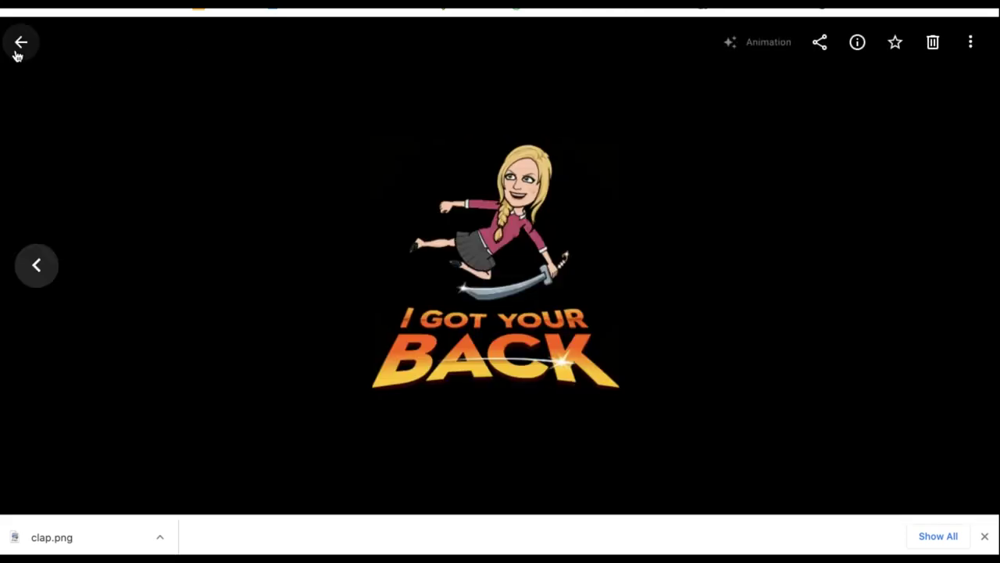
Go back from the single photo to the Google Photos library grid
{"action": "left_click", "coordinate": [20, 44]}
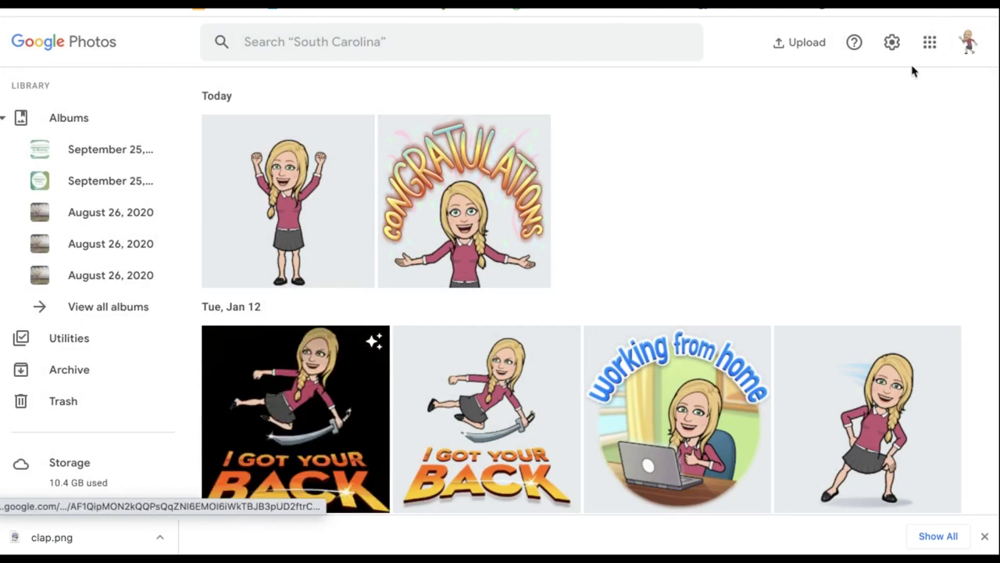
{"action": "left_click", "coordinate": [929, 46]}
{"action": "scroll", "coordinate": [841, 231], "scroll_direction": "down", "scroll_amount": 5}
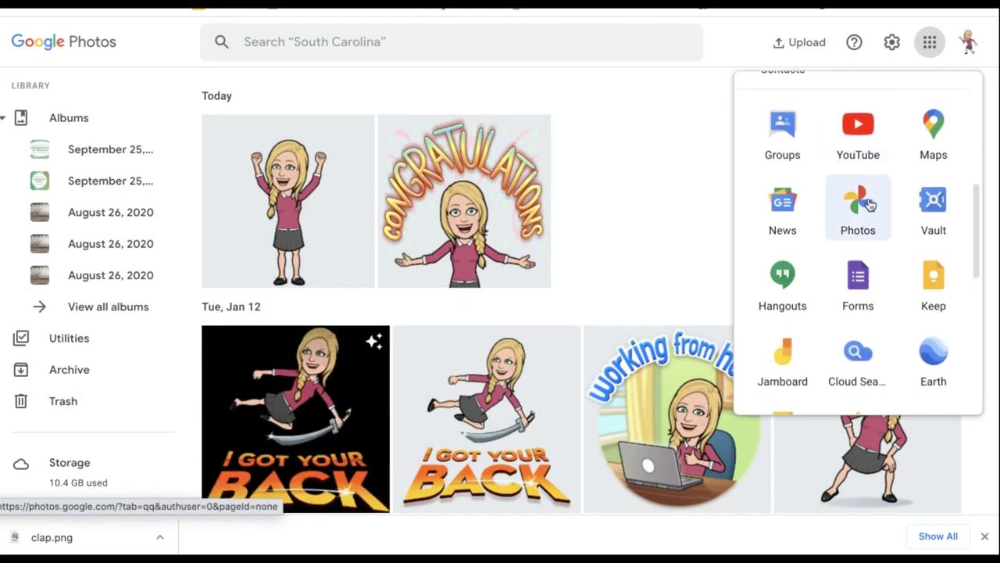
{"action": "left_click", "coordinate": [710, 154]}
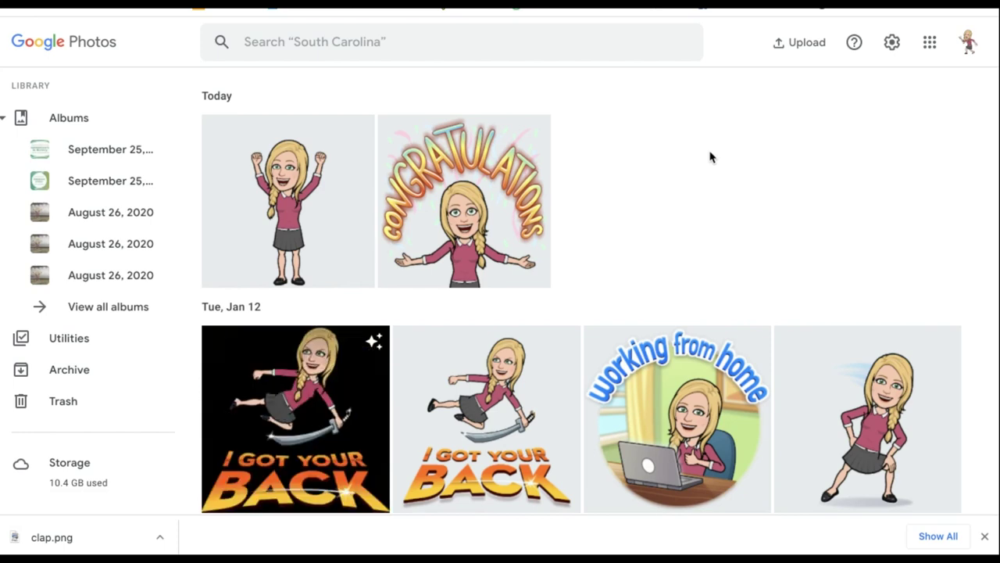
Upload clap.png from the computer into Google Photos
{"action": "left_click", "coordinate": [798, 45]}
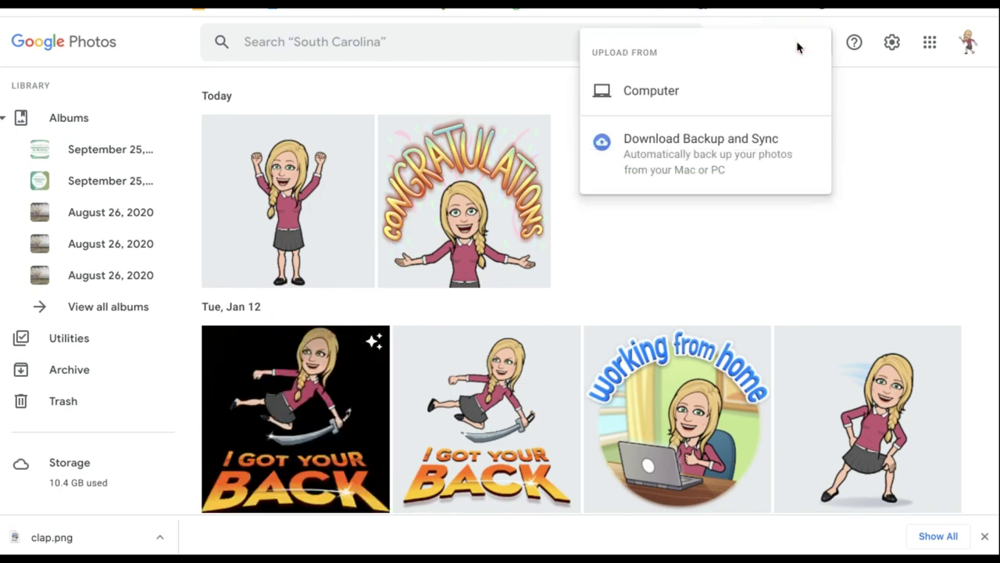
{"action": "left_click", "coordinate": [647, 92]}
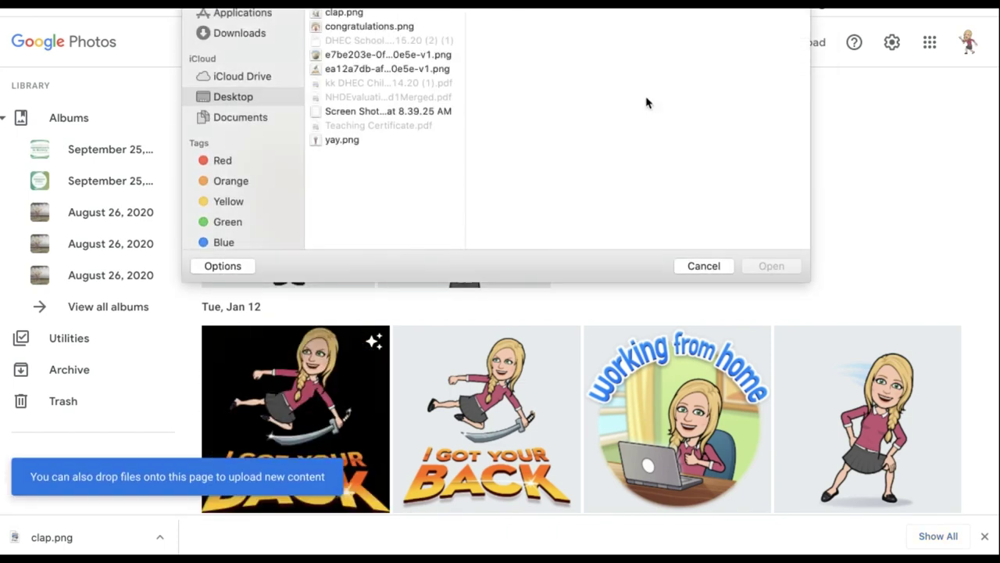
{"action": "left_click", "coordinate": [360, 14]}
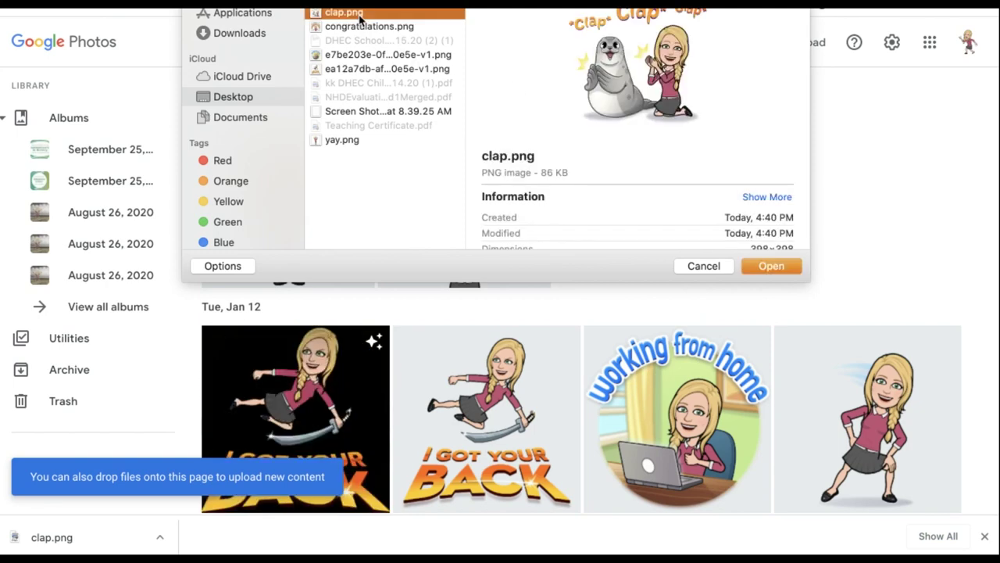
{"action": "left_click", "coordinate": [764, 267]}
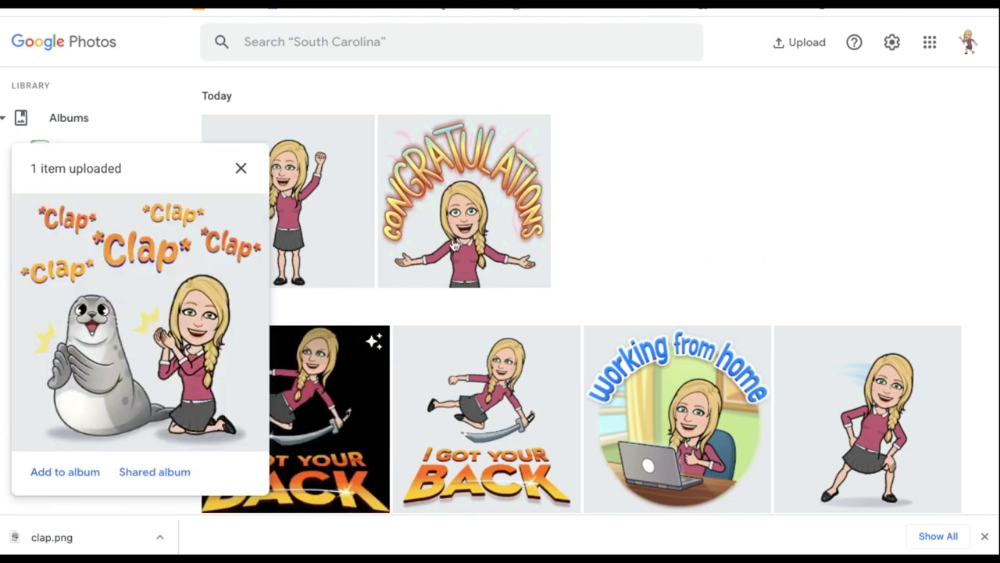
{"action": "left_click", "coordinate": [241, 170]}
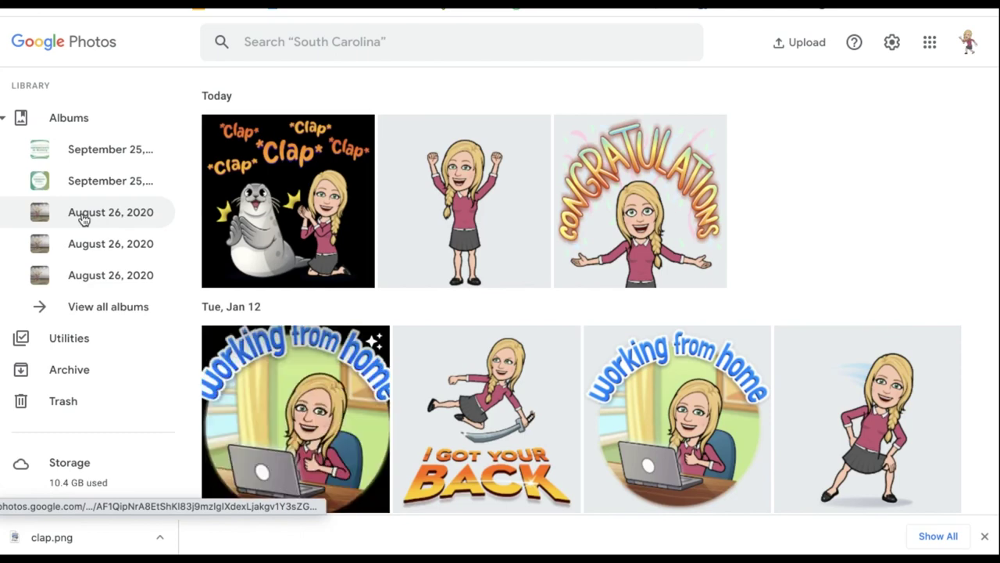
Make an animation from the Congratulations, arms-raised and Clap stickers via Utilities
{"action": "scroll", "coordinate": [83, 220], "scroll_direction": "down", "scroll_amount": 1}
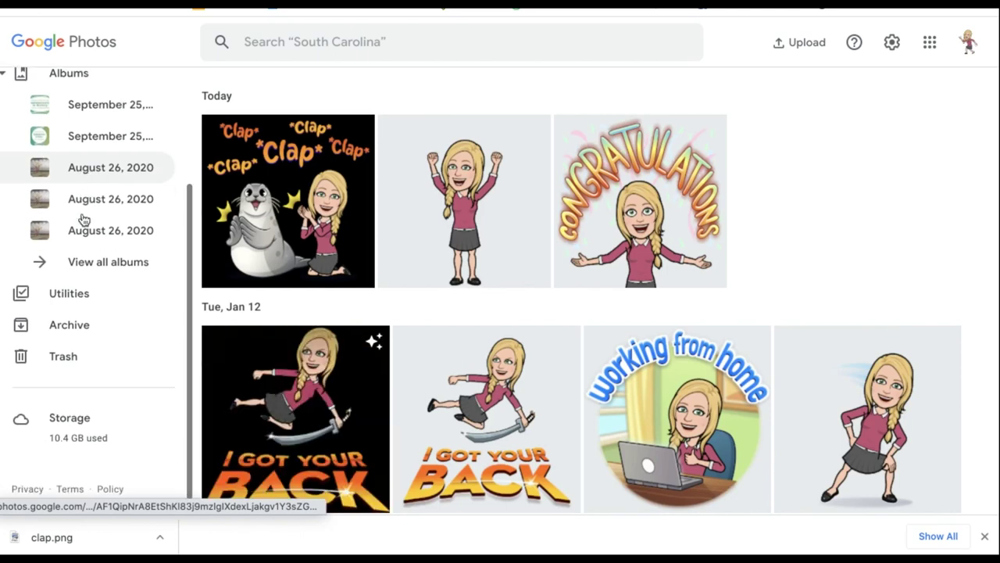
{"action": "left_click", "coordinate": [71, 299]}
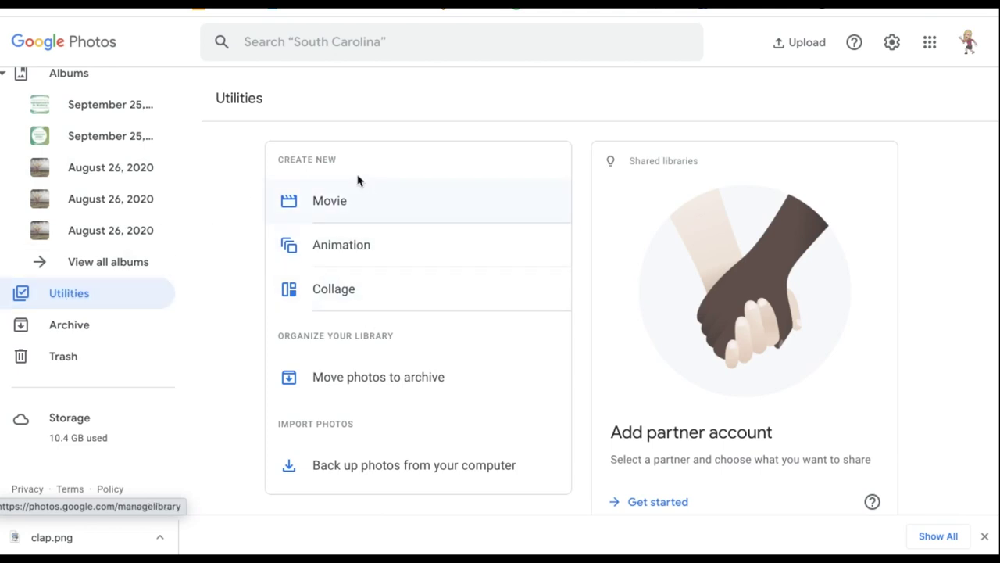
{"action": "left_click", "coordinate": [362, 245]}
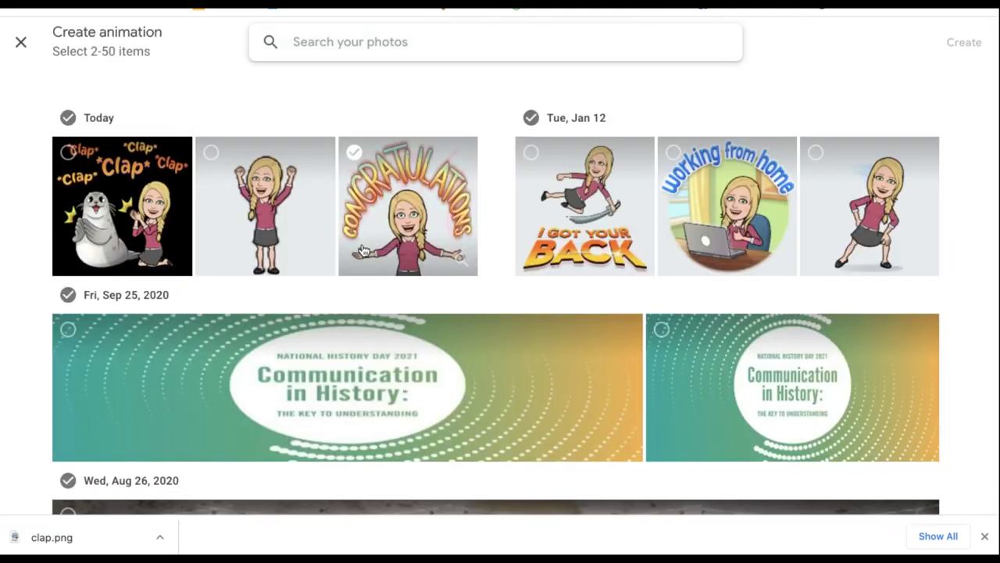
{"action": "left_click", "coordinate": [347, 153]}
{"action": "left_click", "coordinate": [211, 154]}
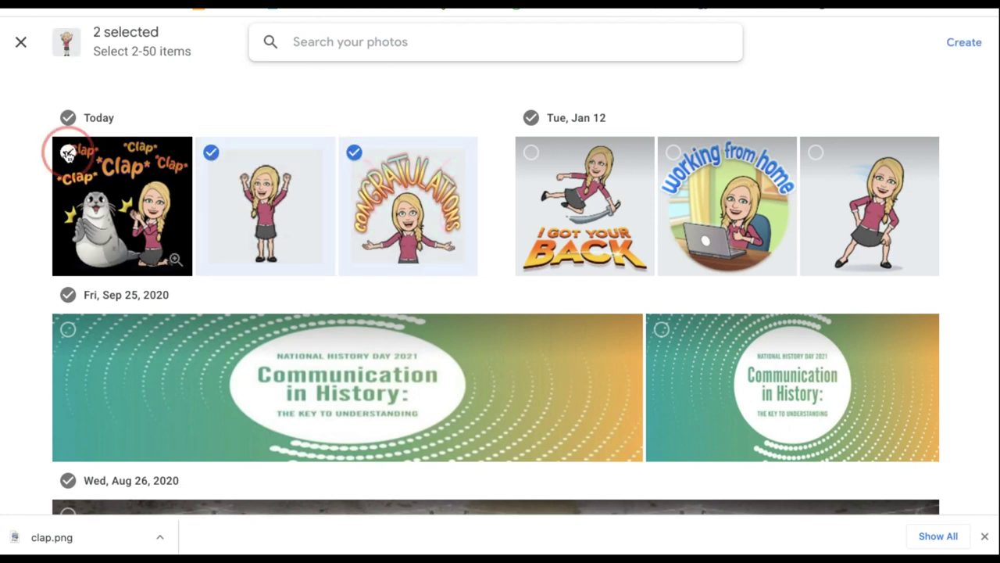
{"action": "left_click", "coordinate": [68, 153]}
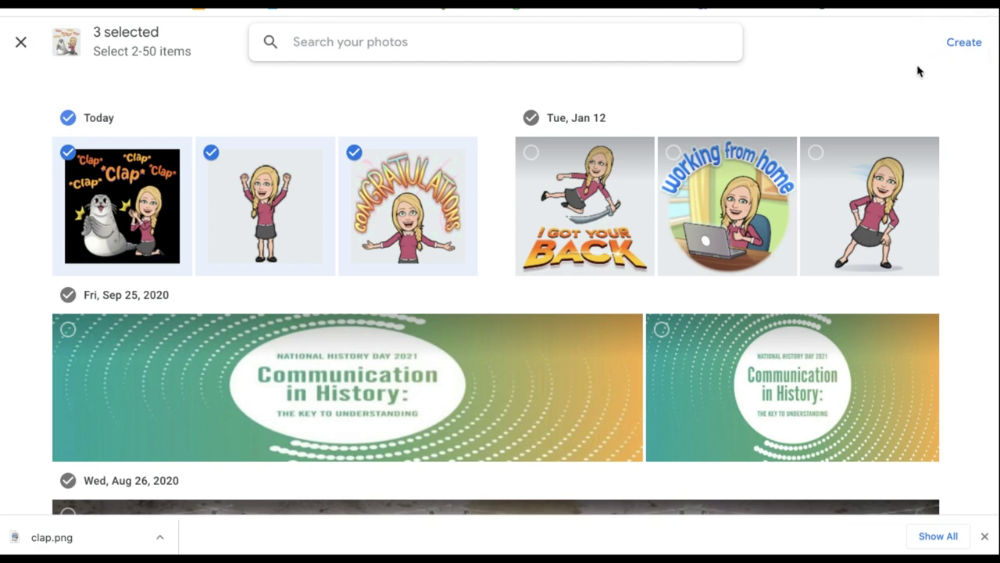
{"action": "left_click", "coordinate": [963, 44]}
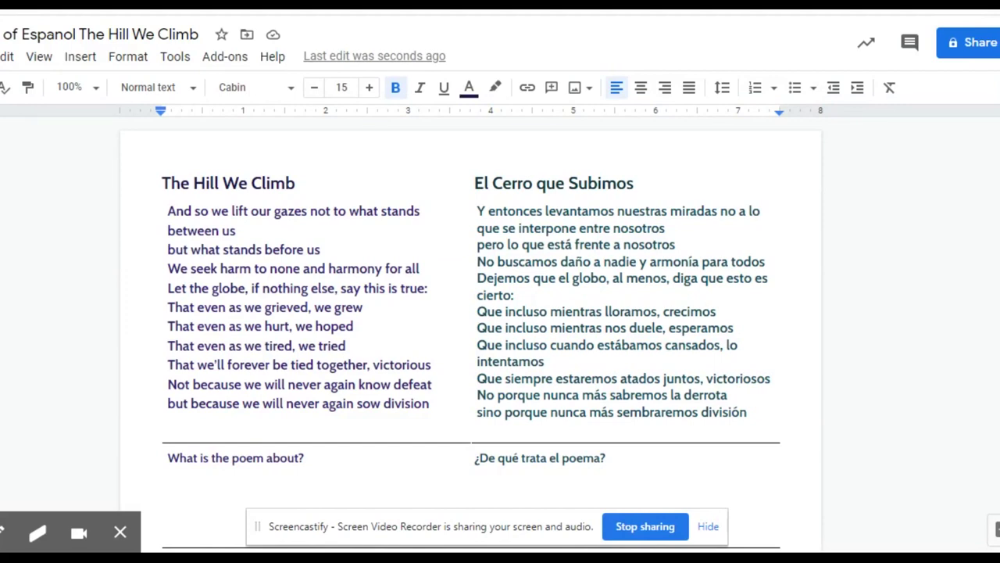
{"action": "left_click", "coordinate": [835, 6]}
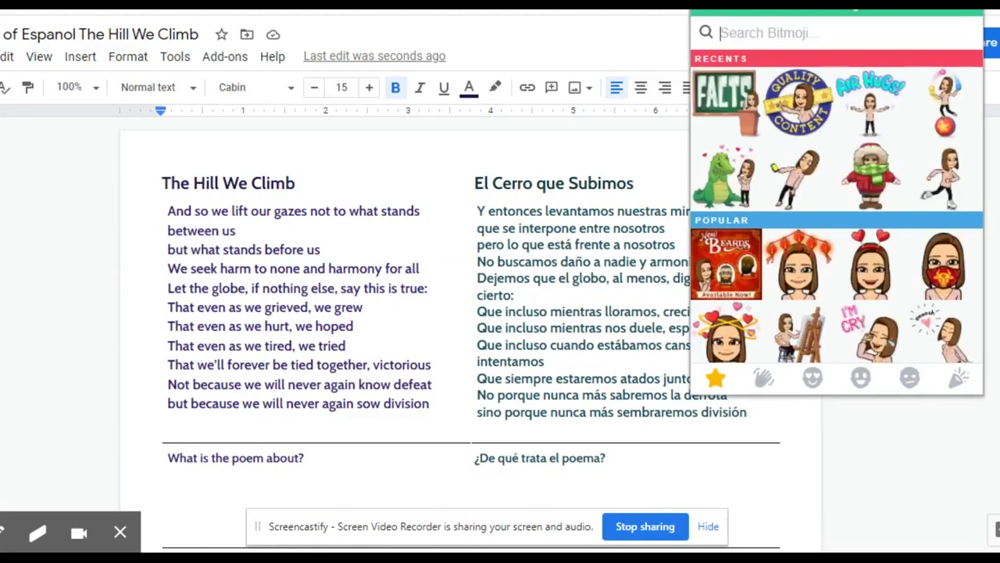
{"action": "left_click_drag", "start_coordinate": [799, 105], "coordinate": [271, 163]}
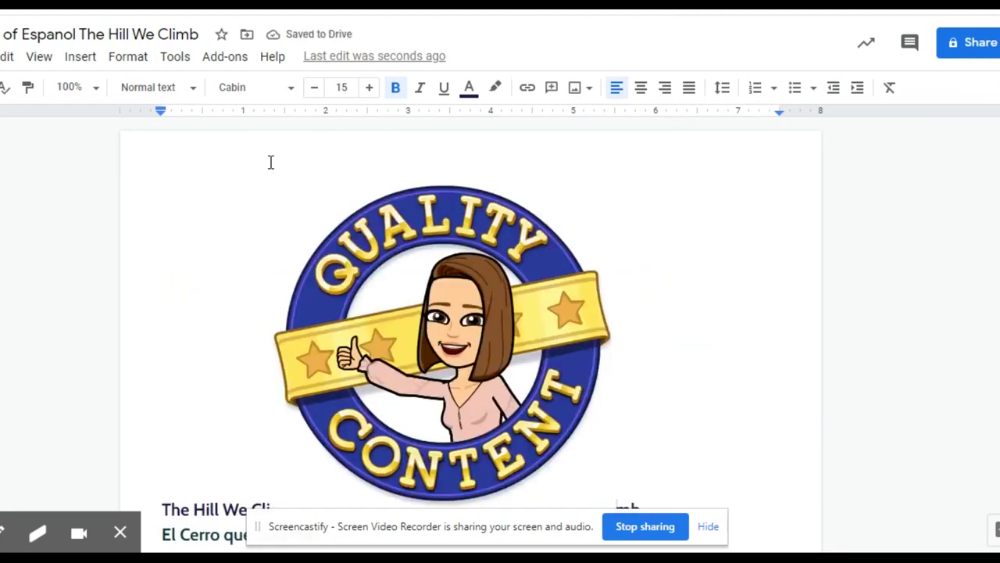
{"action": "left_click", "coordinate": [462, 250]}
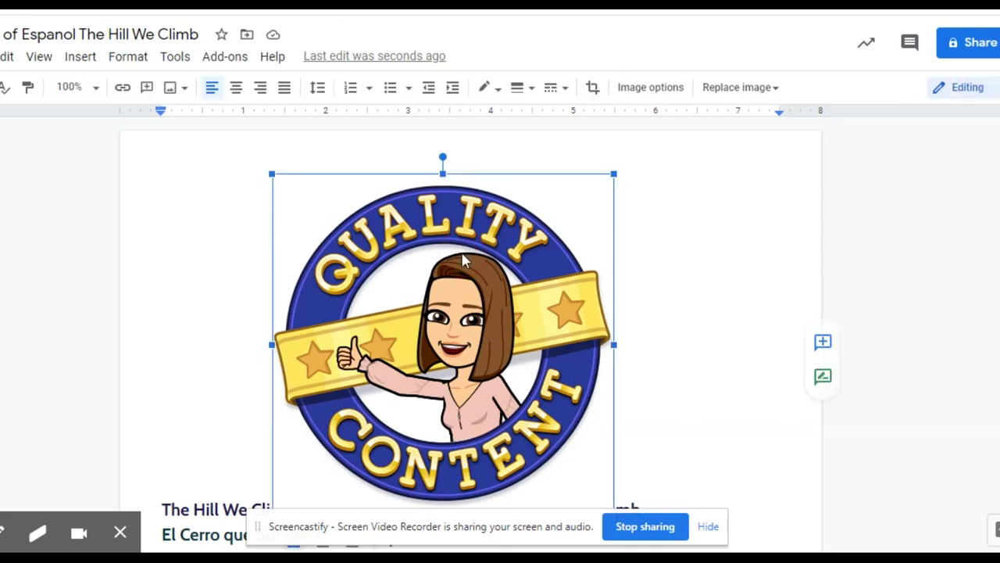
{"action": "key", "text": "Delete"}
{"action": "left_click", "coordinate": [161, 183]}
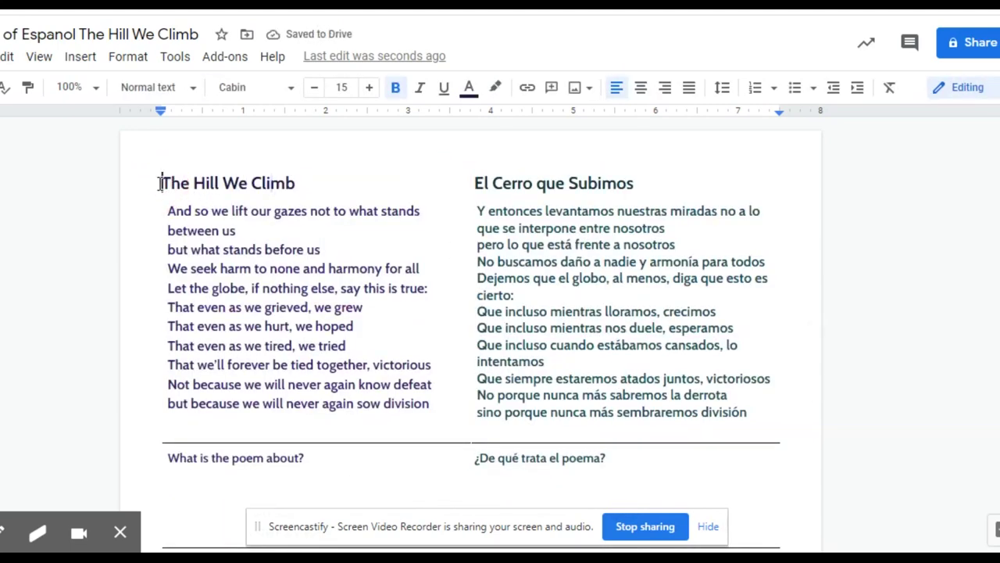
Add a header to the worksheet
{"action": "left_click", "coordinate": [74, 60]}
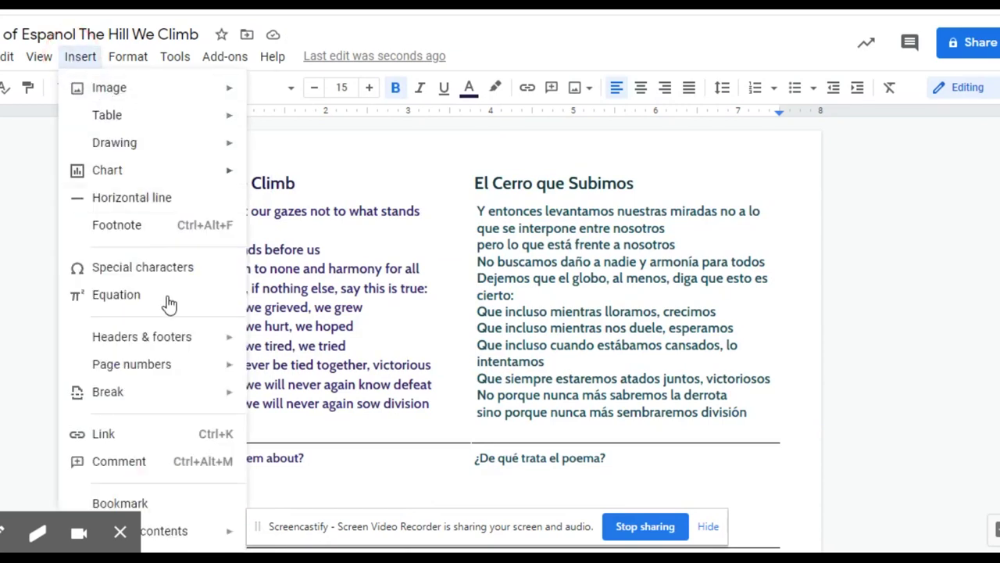
{"action": "mouse_move", "coordinate": [232, 339]}
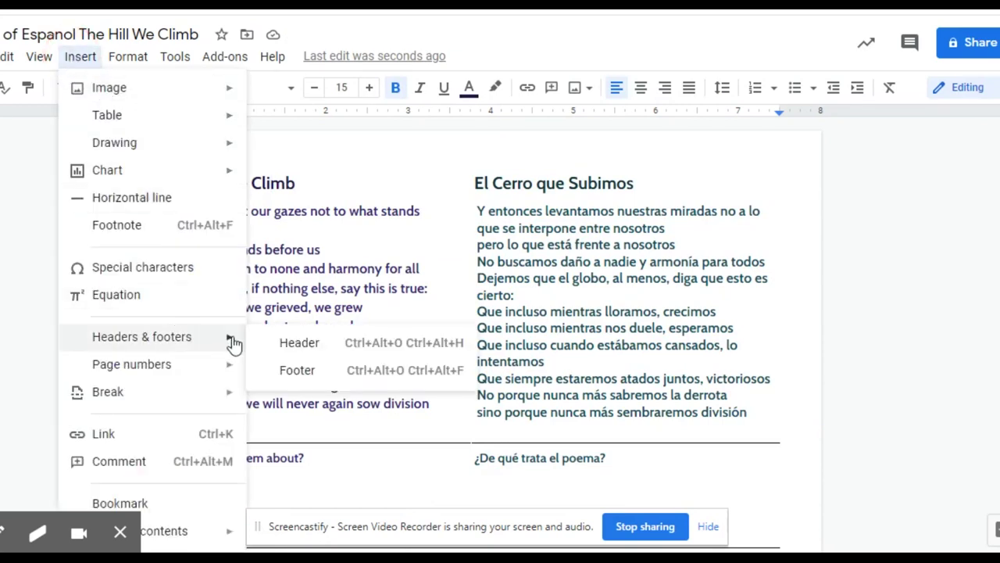
{"action": "left_click", "coordinate": [295, 352]}
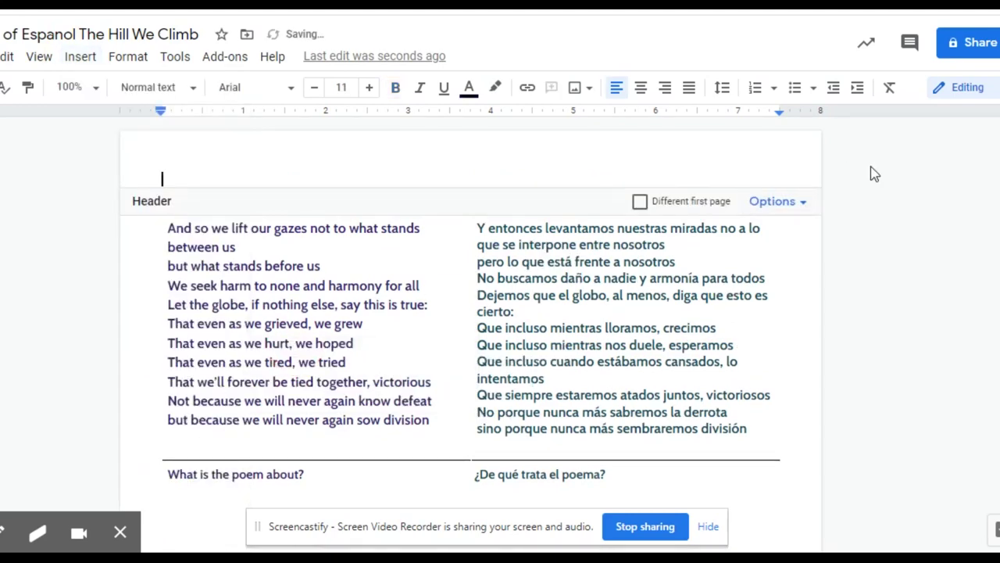
Insert a 1x1 table in the header and narrow it to a small box
{"action": "left_click", "coordinate": [82, 64]}
{"action": "mouse_move", "coordinate": [215, 127]}
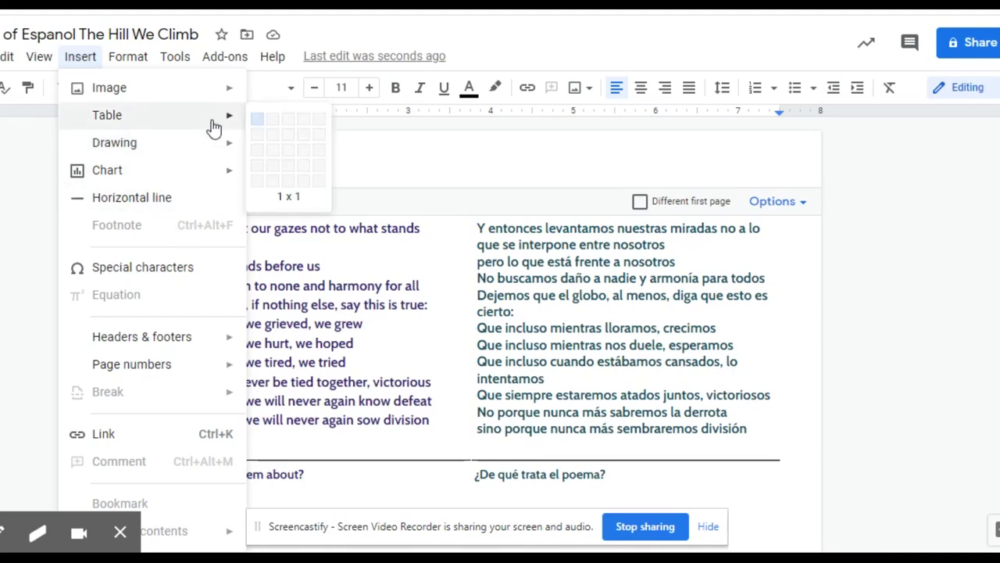
{"action": "left_click", "coordinate": [257, 121]}
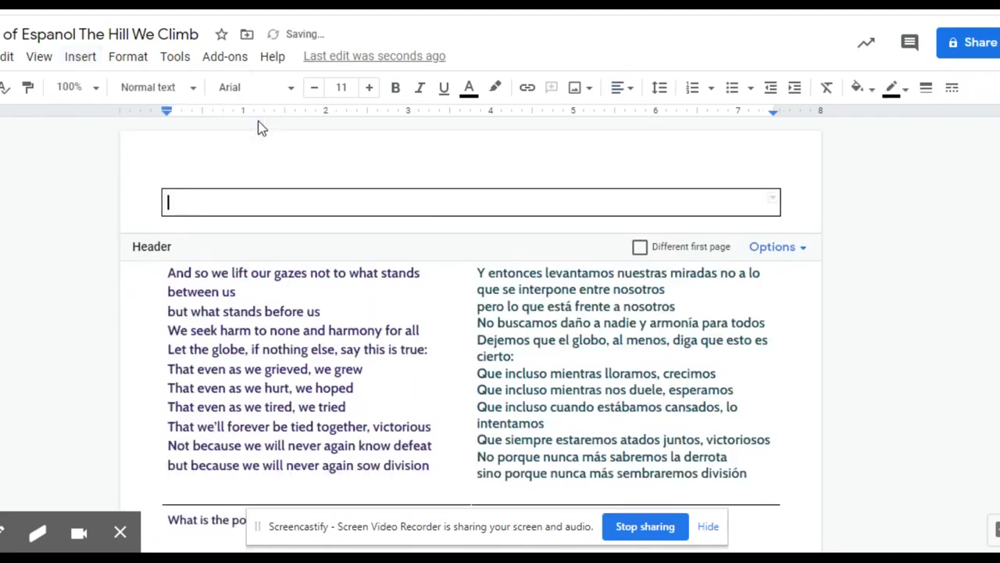
{"action": "left_click", "coordinate": [772, 204]}
{"action": "left_click", "coordinate": [269, 206]}
{"action": "left_click_drag", "start_coordinate": [267, 204], "coordinate": [211, 270]}
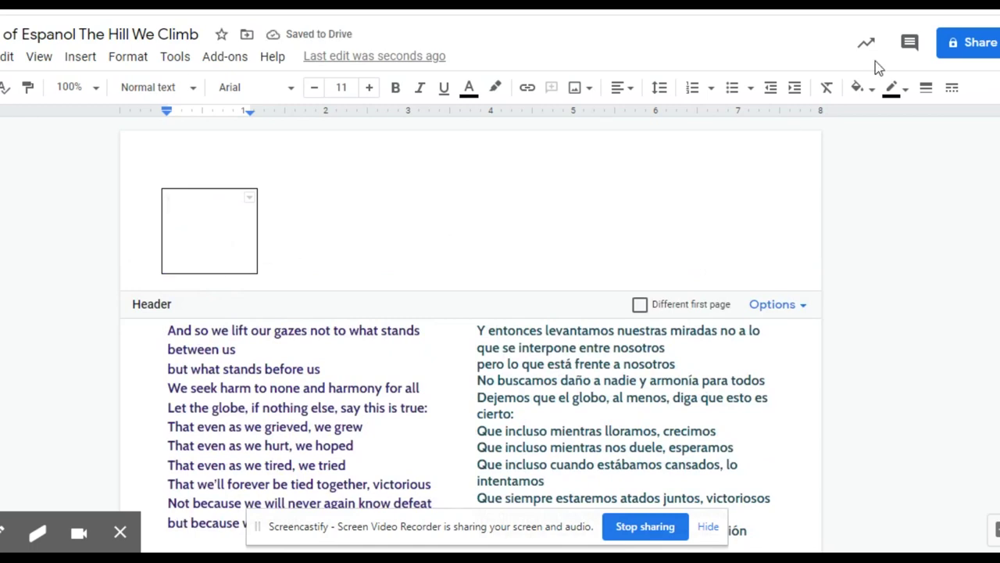
Exit the header and scroll to the top of the answered worksheet copy
{"action": "left_click", "coordinate": [808, 391]}
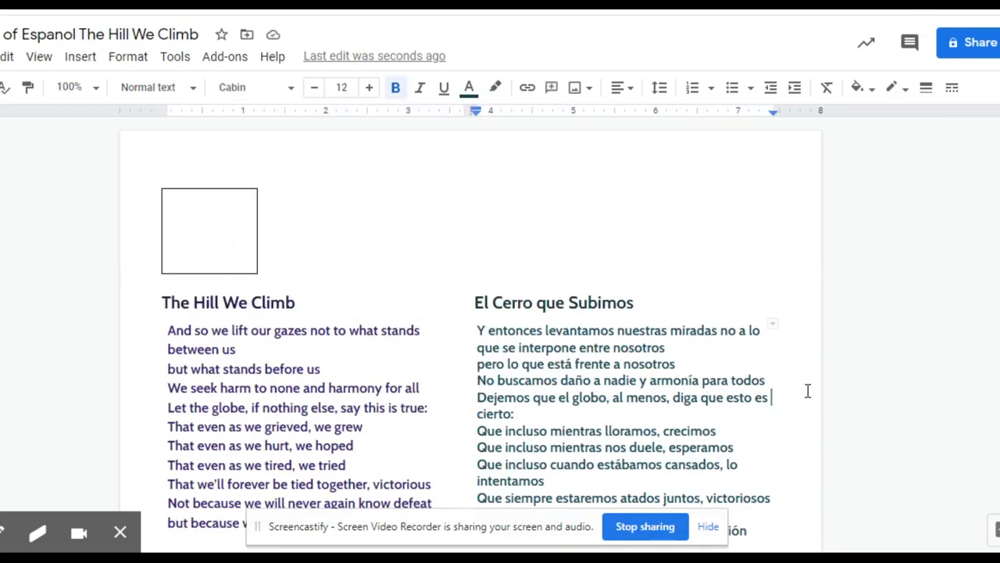
{"action": "scroll", "coordinate": [813, 469], "scroll_direction": "down", "scroll_amount": 1}
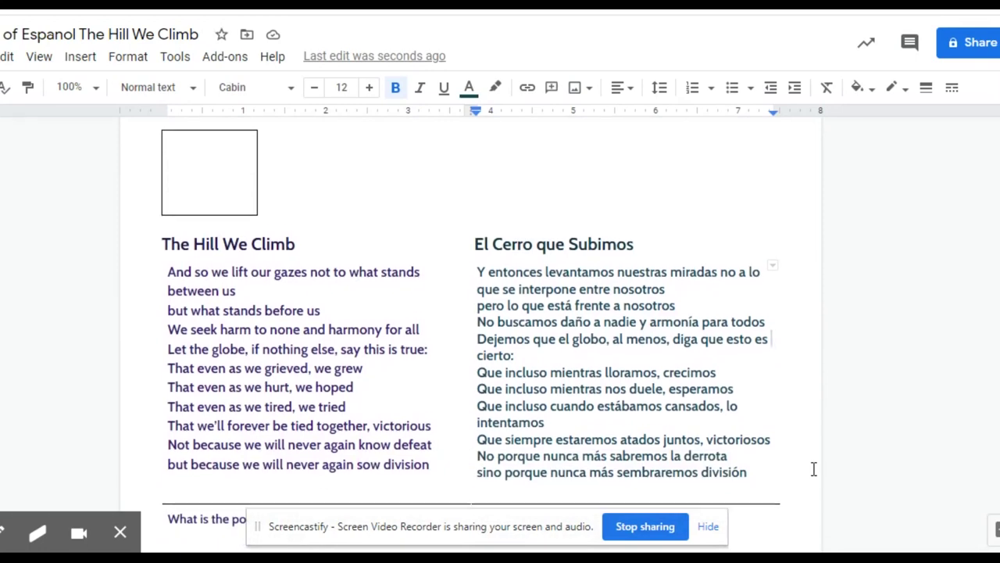
{"action": "scroll", "coordinate": [813, 468], "scroll_direction": "down", "scroll_amount": 3}
{"action": "scroll", "coordinate": [814, 469], "scroll_direction": "up", "scroll_amount": 3}
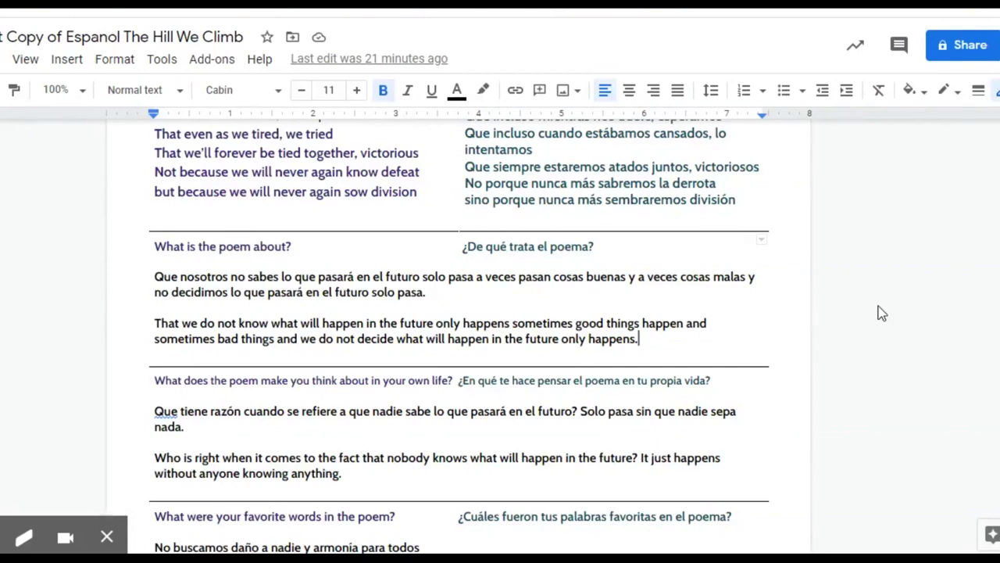
{"action": "scroll", "coordinate": [881, 312], "scroll_direction": "up", "scroll_amount": 4}
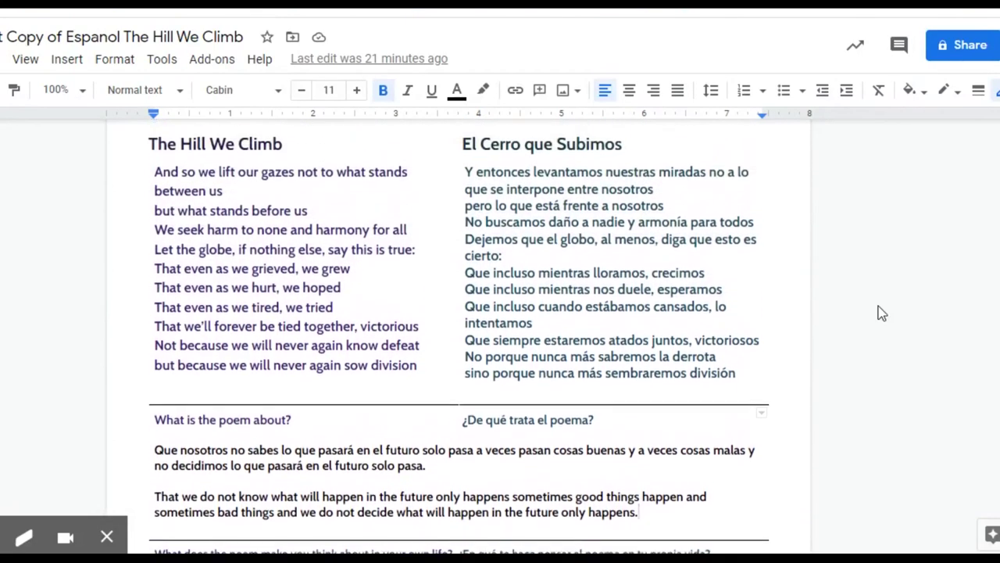
{"action": "scroll", "coordinate": [881, 312], "scroll_direction": "up", "scroll_amount": 1}
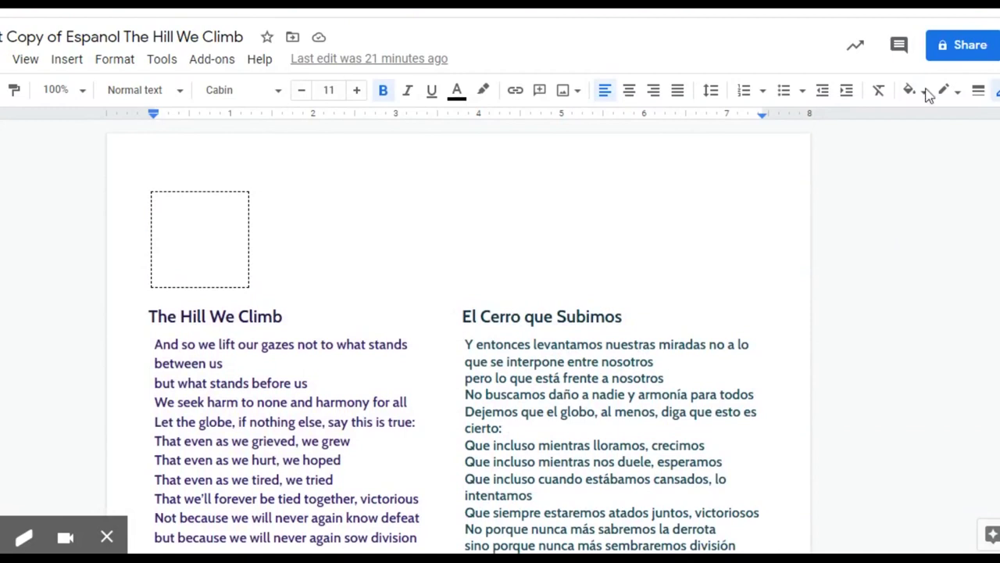
Drag the Quality Content Bitmoji from the extension into the header table cell
{"action": "left_click", "coordinate": [958, 4]}
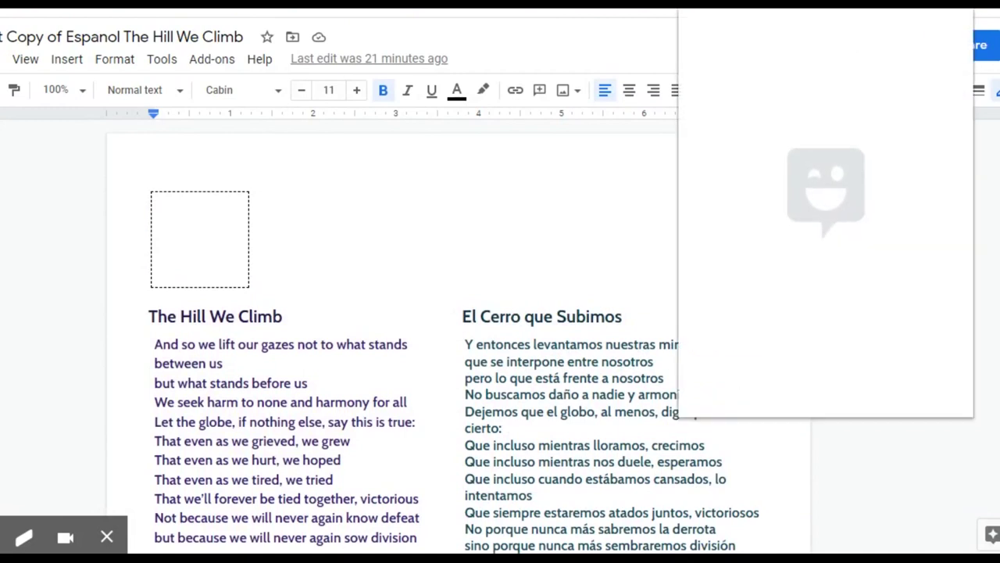
{"action": "left_click_drag", "start_coordinate": [801, 116], "coordinate": [206, 245]}
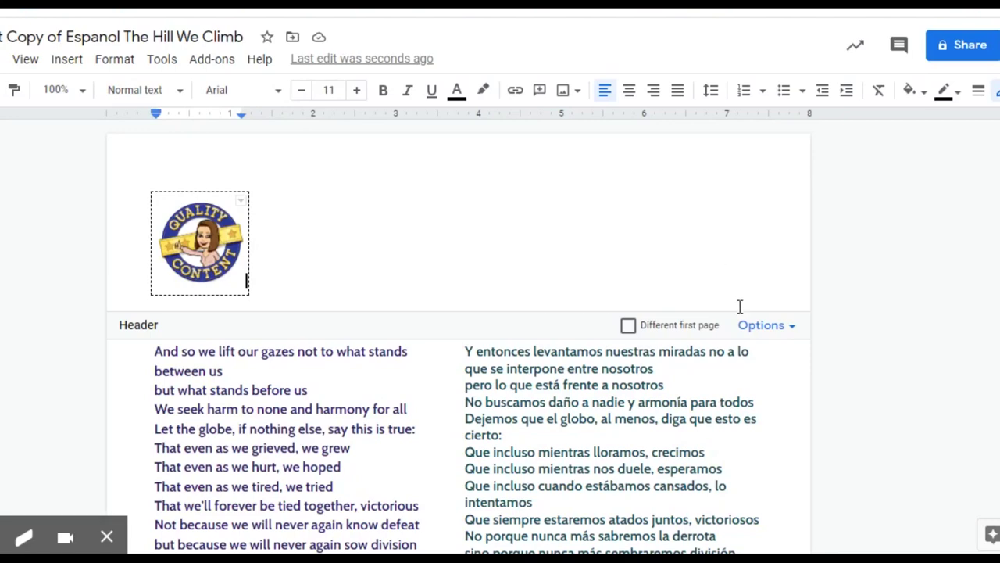
{"action": "left_click", "coordinate": [782, 419]}
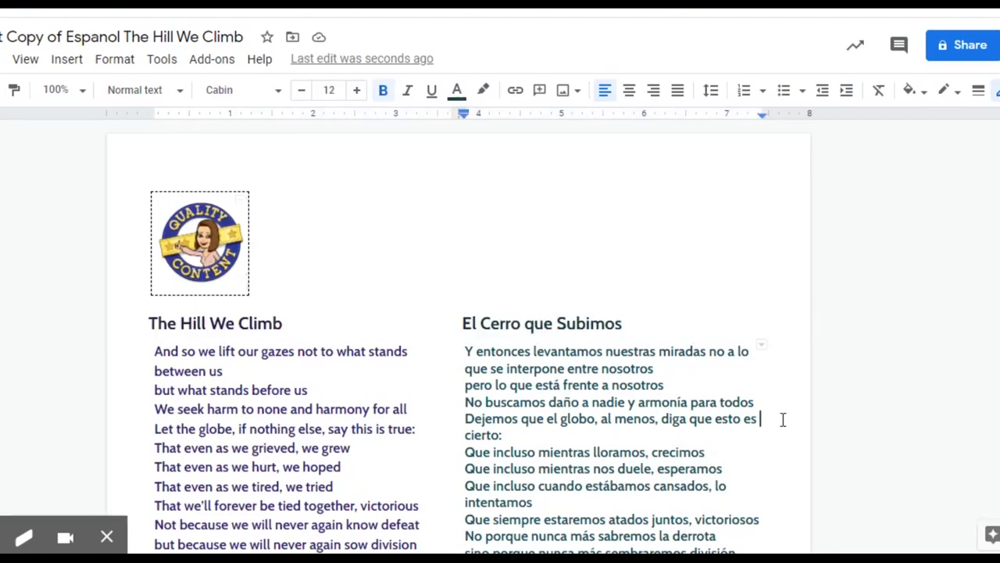
Paste the FACTS Bitmoji after 'only happens.' and move it beside the answer
{"action": "scroll", "coordinate": [782, 419], "scroll_direction": "down", "scroll_amount": 5}
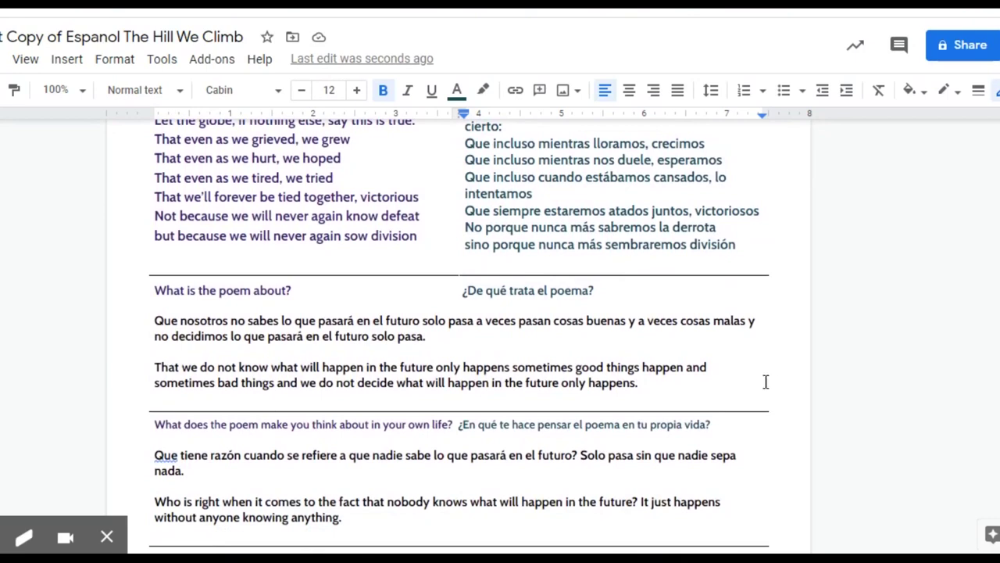
{"action": "left_click", "coordinate": [763, 380]}
{"action": "key", "text": "Return"}
{"action": "key", "text": "Return"}
{"action": "key", "text": "Return"}
{"action": "key", "text": "Return"}
{"action": "key", "text": "Return"}
{"action": "key", "text": "Return"}
{"action": "key", "text": "ctrl+v"}
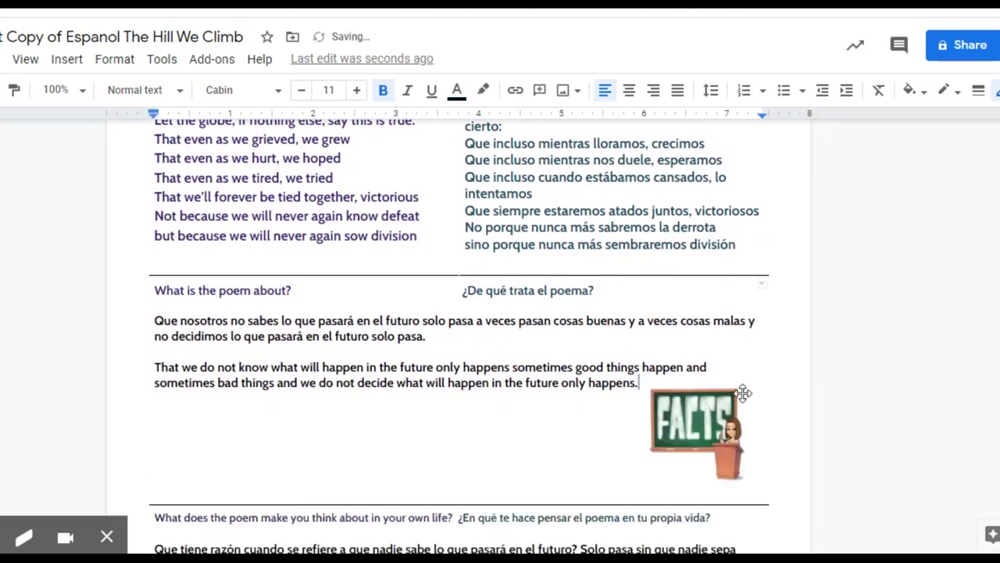
{"action": "left_click_drag", "start_coordinate": [710, 434], "coordinate": [739, 346]}
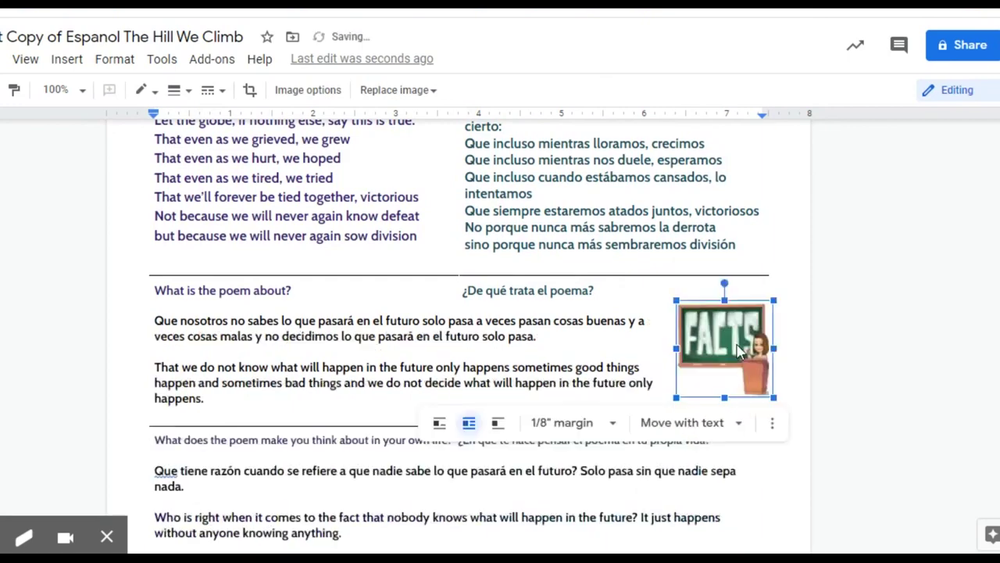
{"action": "left_click", "coordinate": [866, 358]}
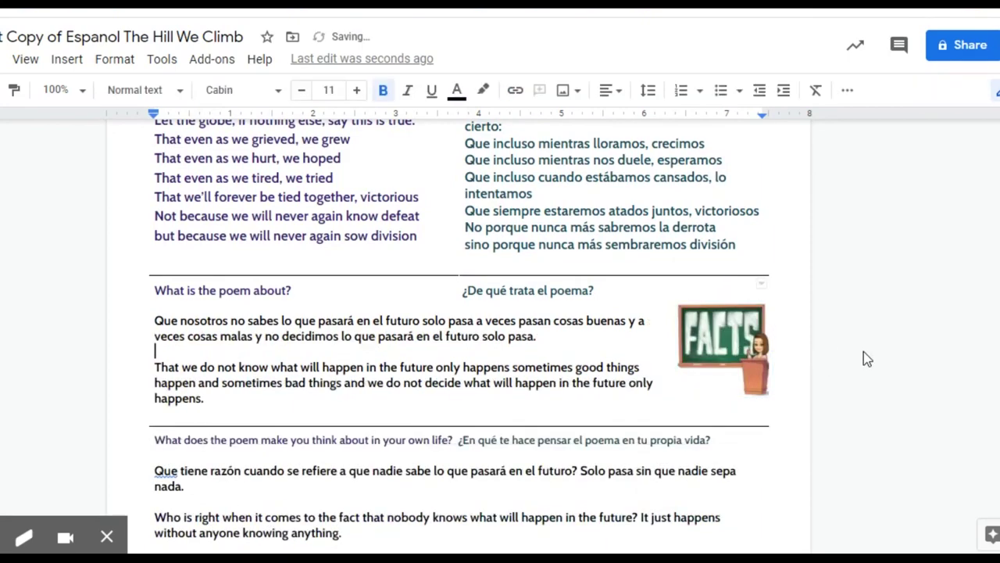
{"action": "scroll", "coordinate": [867, 358], "scroll_direction": "up", "scroll_amount": 4}
{"action": "scroll", "coordinate": [864, 353], "scroll_direction": "up", "scroll_amount": 2}
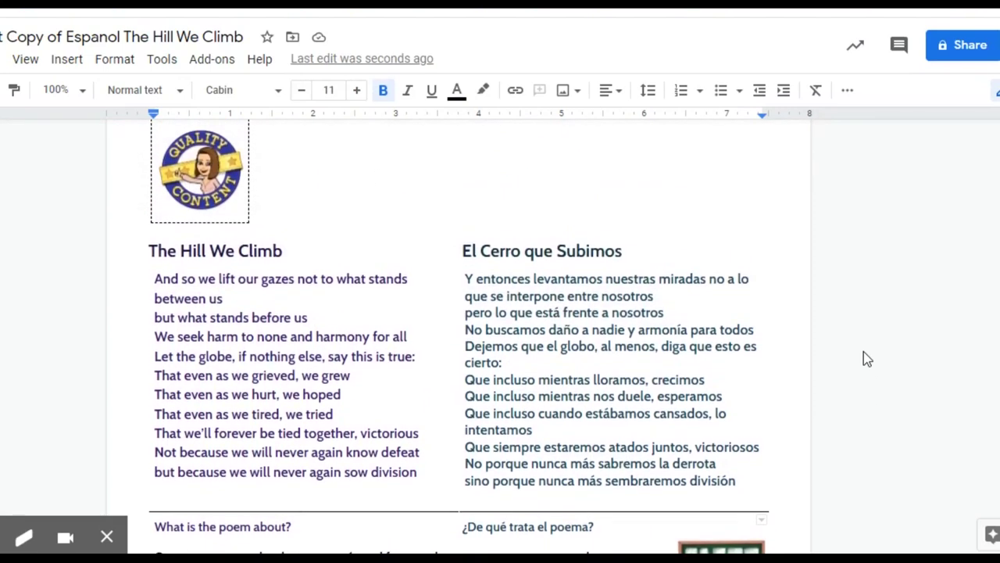